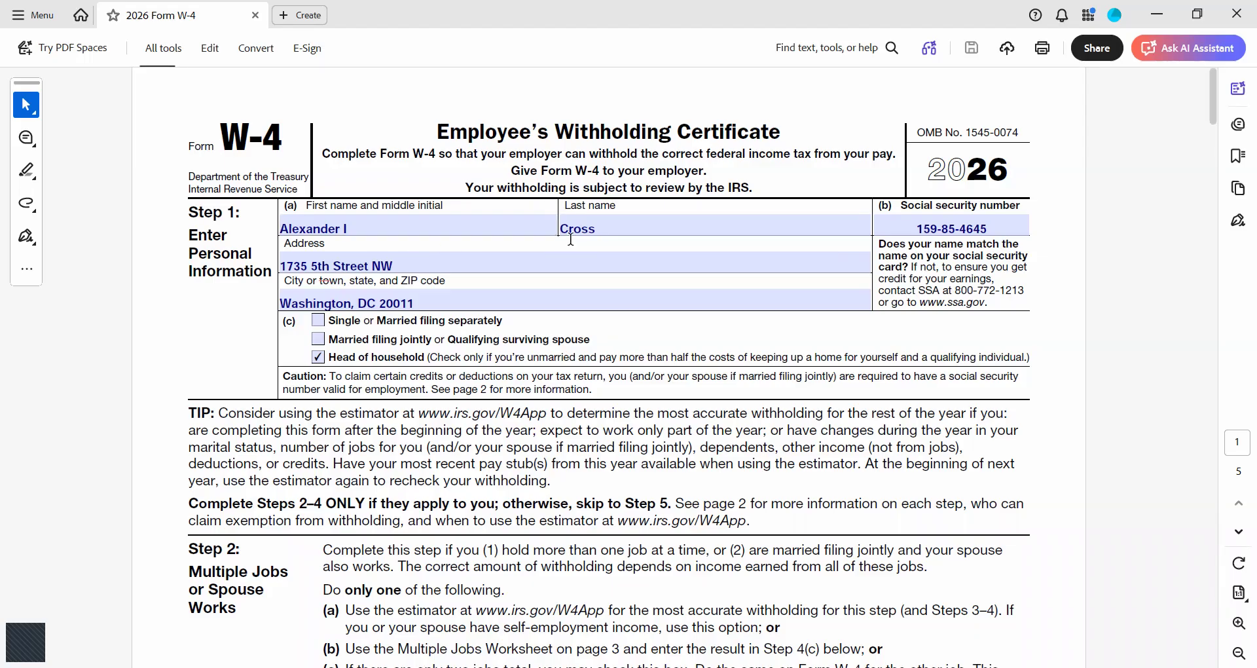
- Review the personal details in Step 1 and read through the instructions and amounts in Steps 2 to 5 of the form
left_click(910, 223)
left_click(855, 226)
left_click(973, 224)
scroll(845, 344, "down", 3)
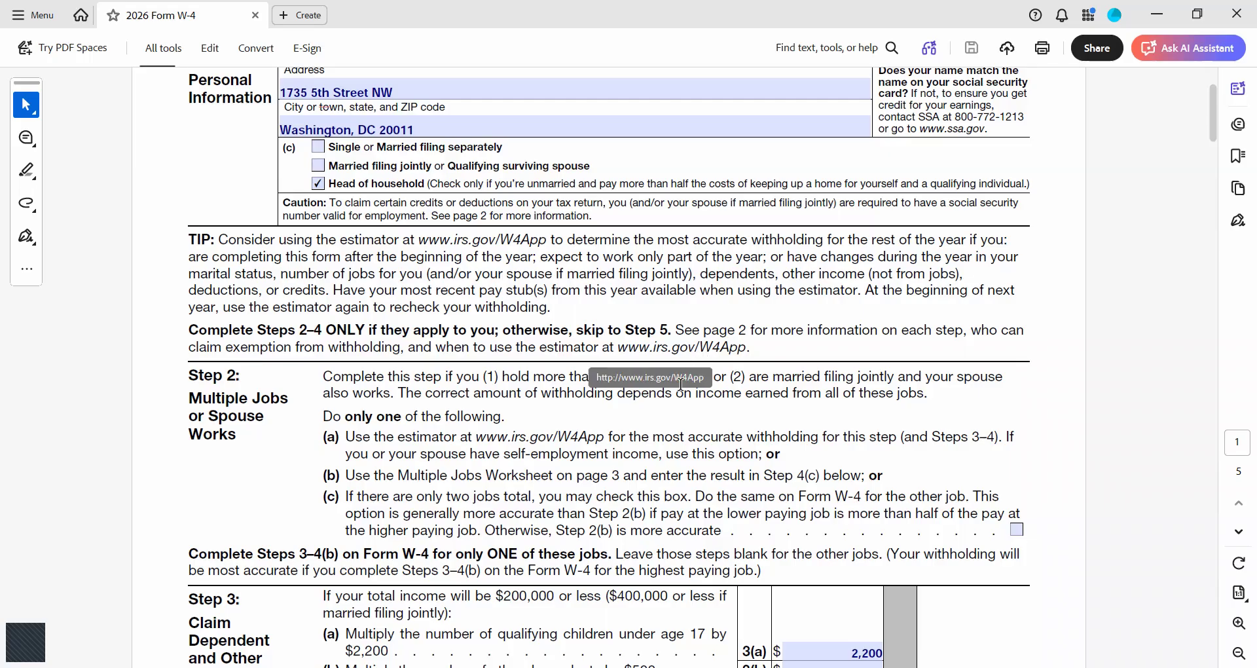
scroll(565, 311, "down", 1)
scroll(564, 311, "down", 3)
scroll(338, 184, "up", 2)
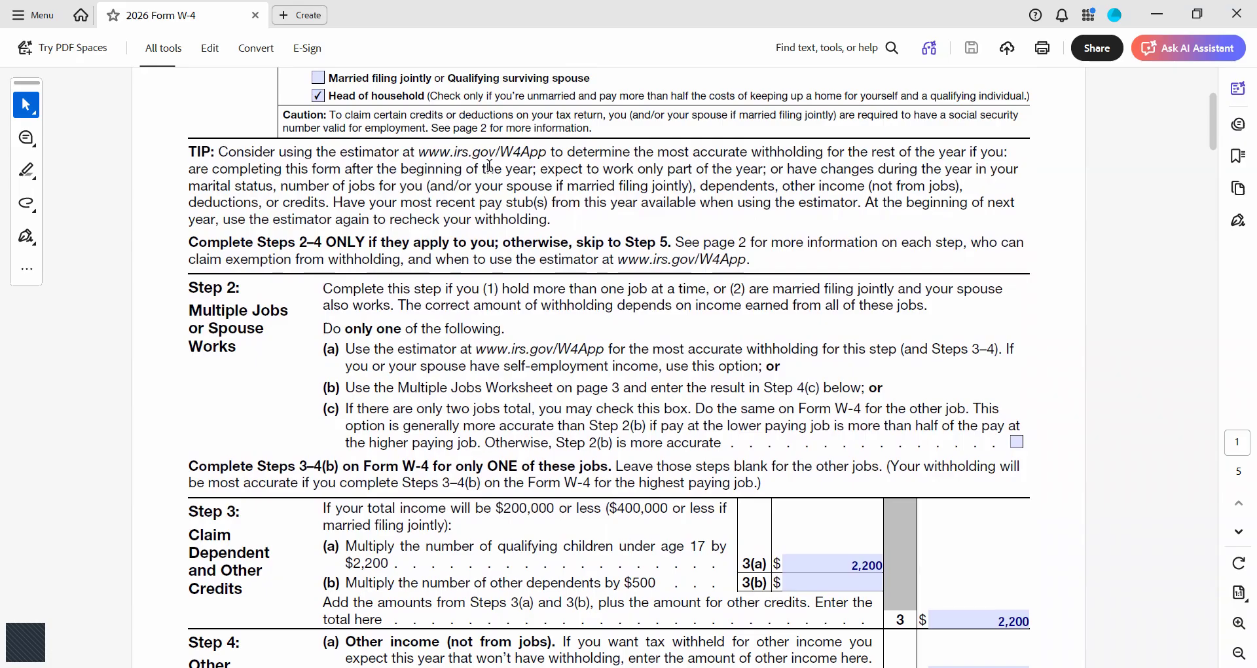
scroll(489, 166, "down", 3)
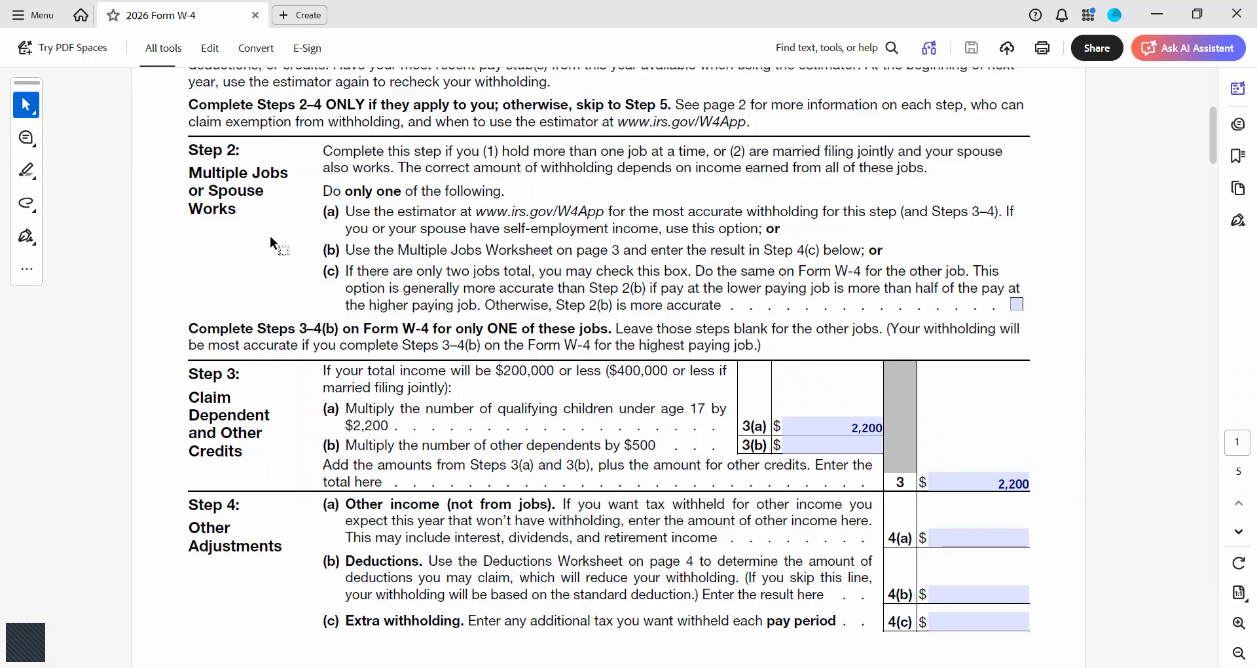
scroll(237, 181, "down", 4)
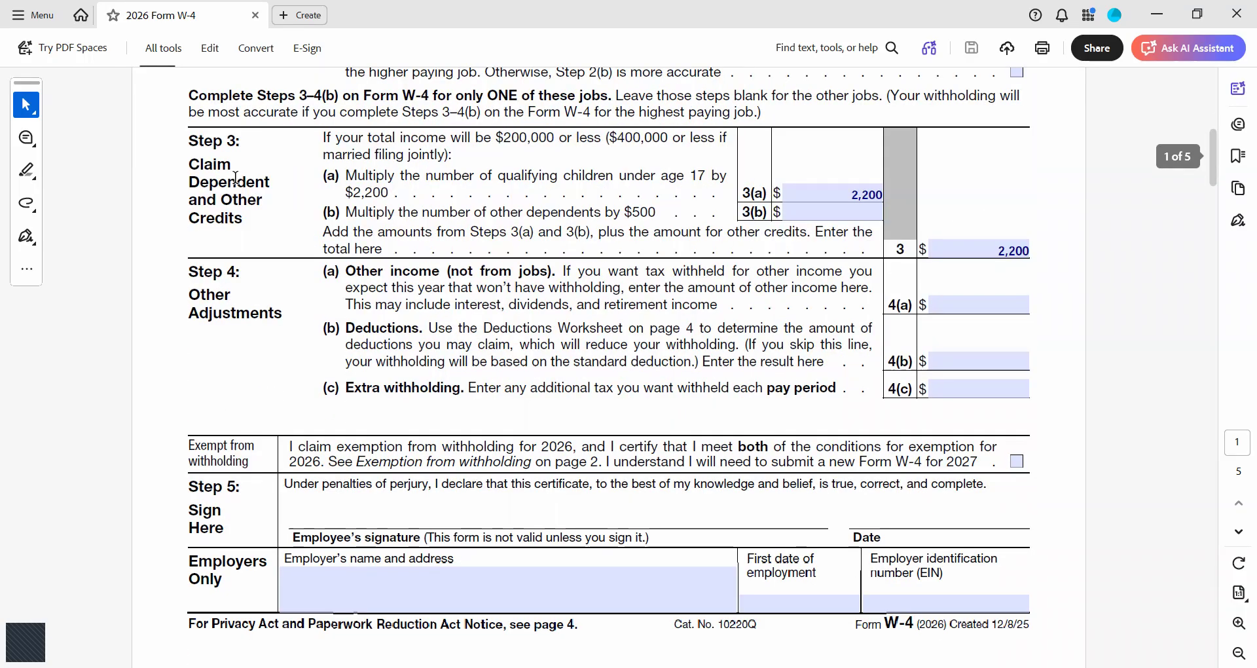
scroll(237, 177, "down", 3)
scroll(237, 177, "up", 2)
- Change the qualifying children credit on line 3(a) to 4,400
left_click(864, 190)
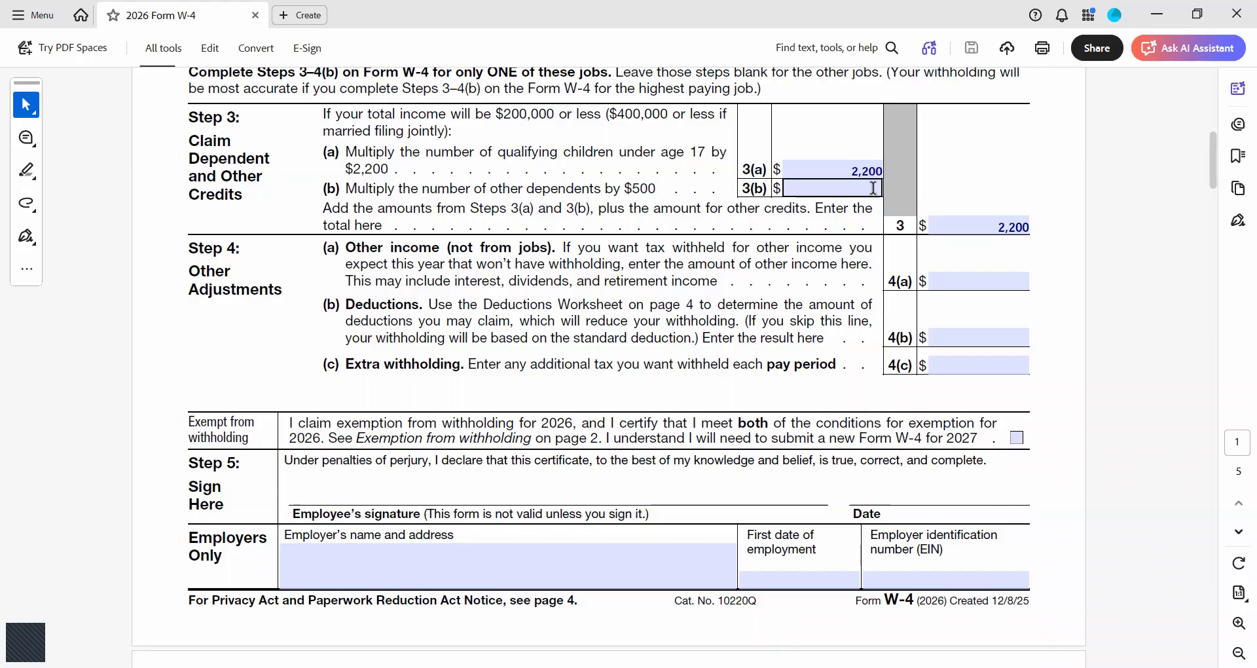
left_click(845, 172)
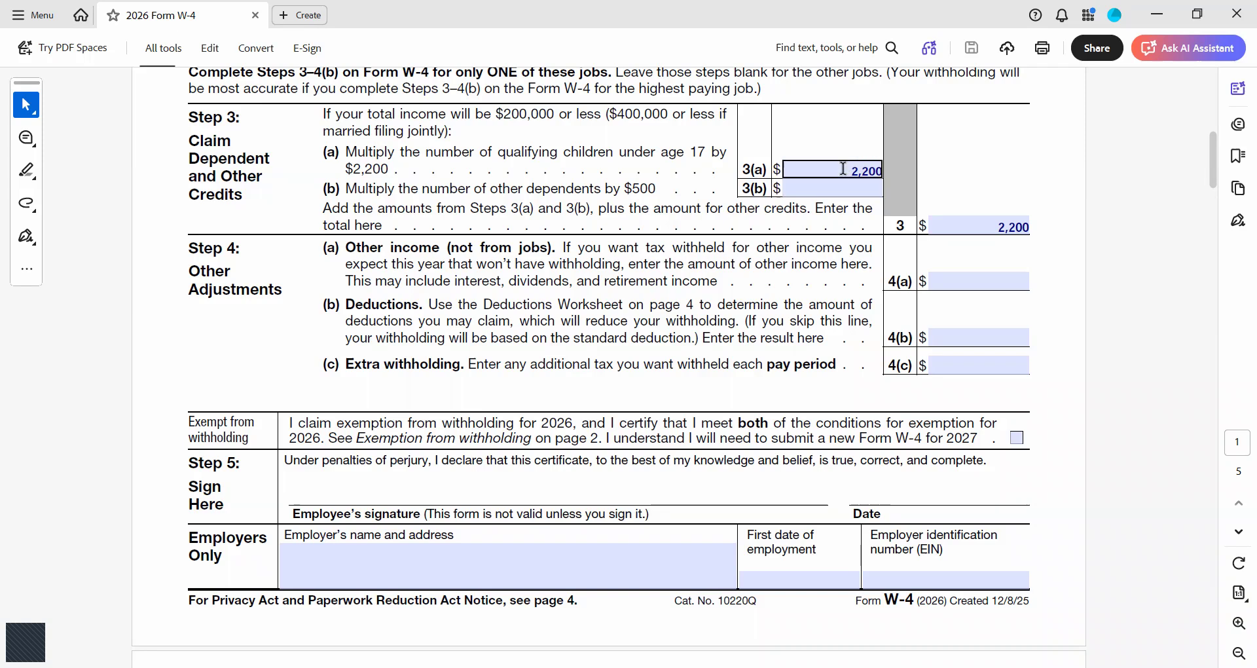
left_click(845, 172)
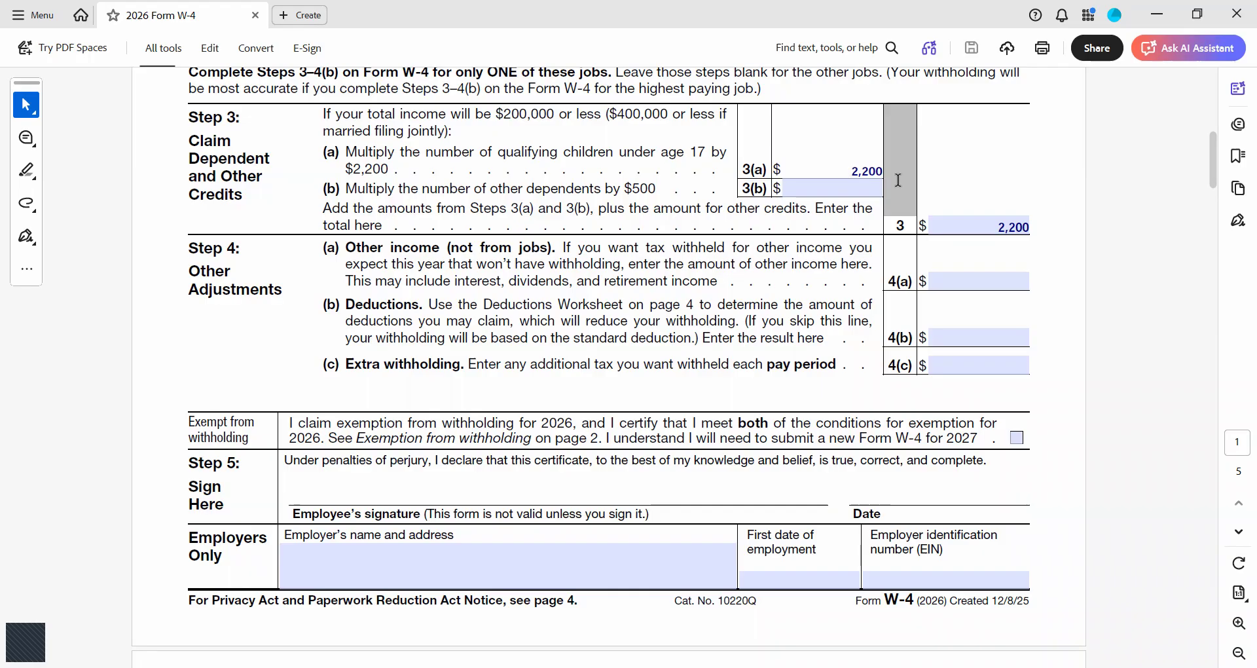
key("ctrl+shift+Right")
key("ctrl+shift+Right")
key("Delete")
type("4,400")
left_click(846, 186)
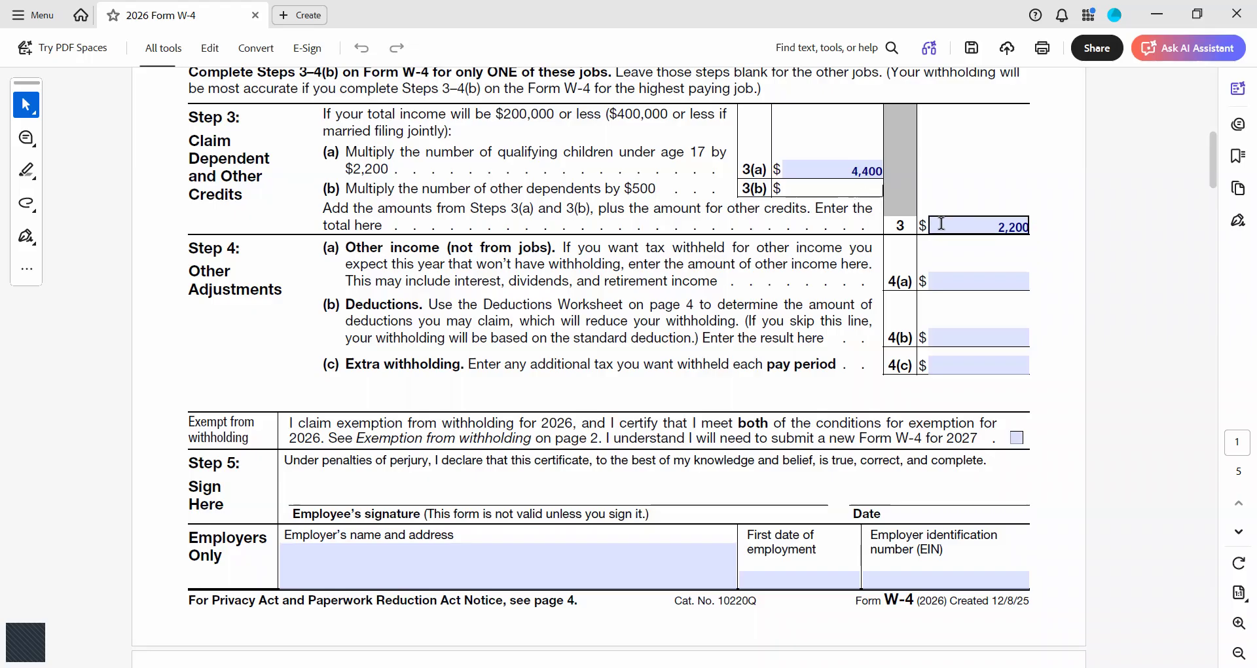
- Replace the Step 3 total for dependent and other credits with 4,400
left_click_drag(978, 225, 1068, 236)
key("Delete")
type("4,")
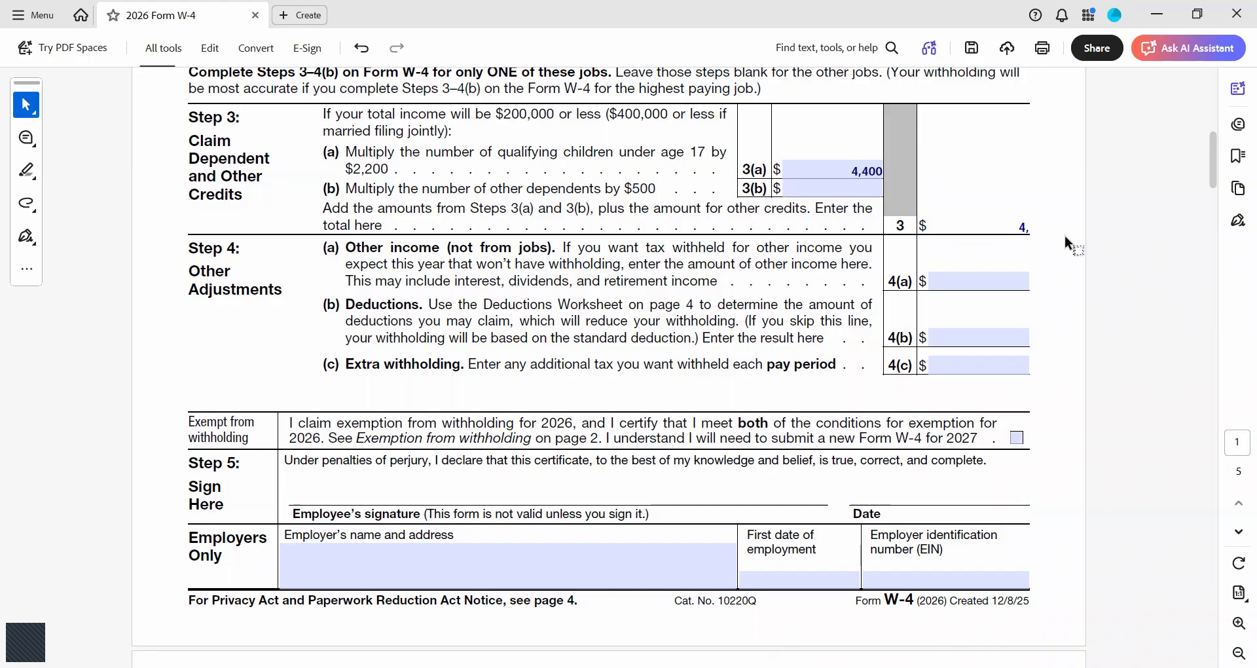
type("400")
left_click(860, 285)
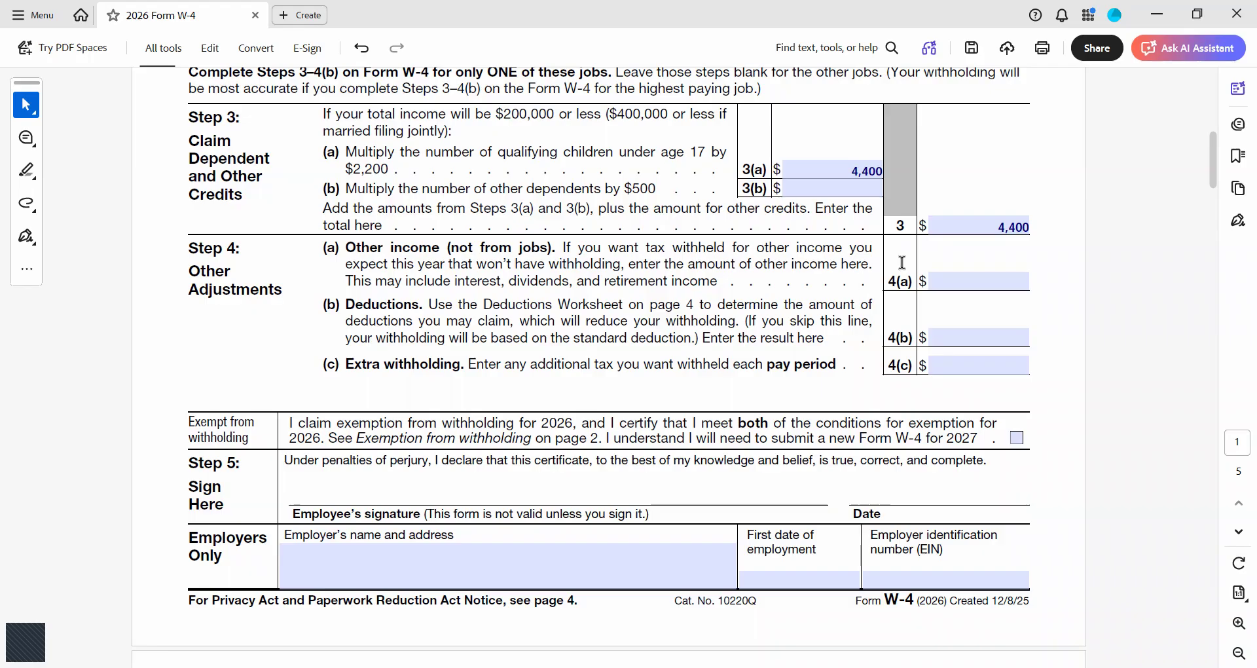
- Enter 3,000 as other income not from jobs on line 4(a)
left_click(959, 335)
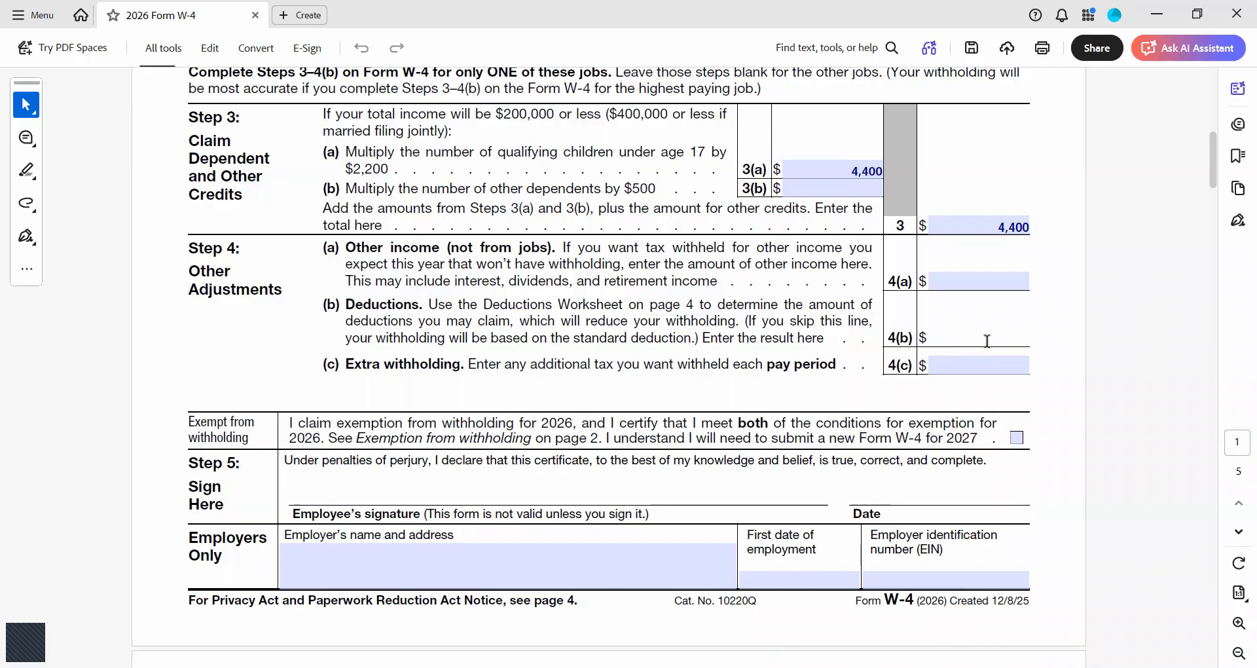
left_click(991, 277)
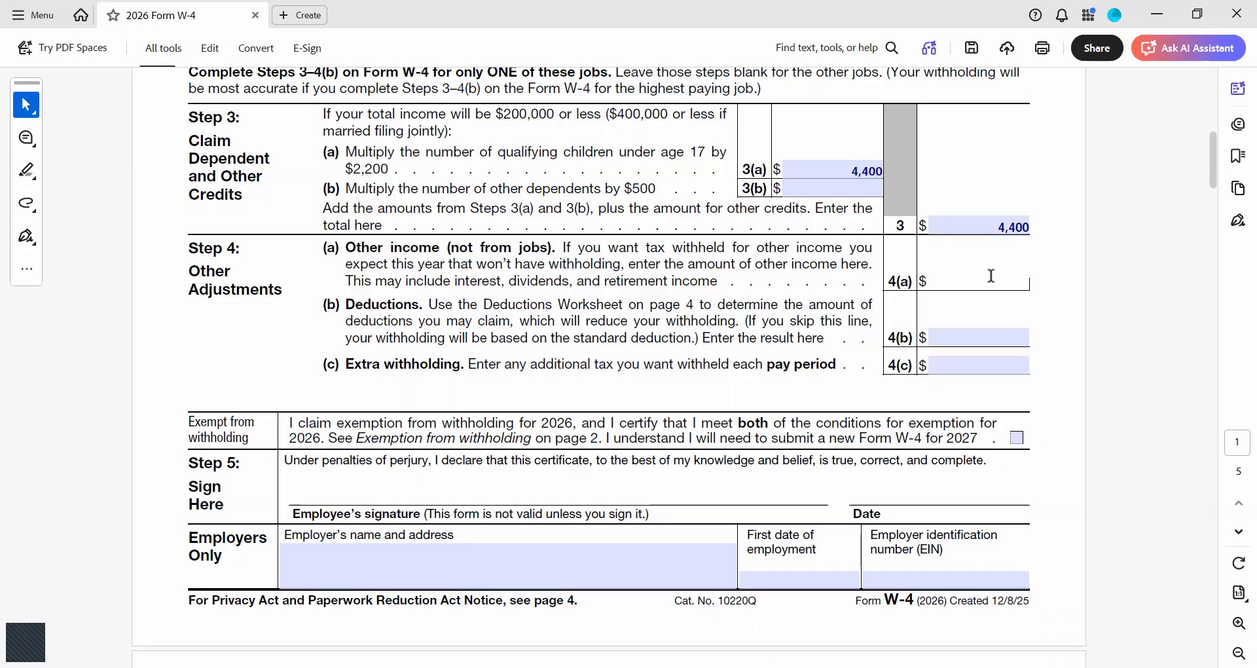
type("3,000")
left_click(999, 362)
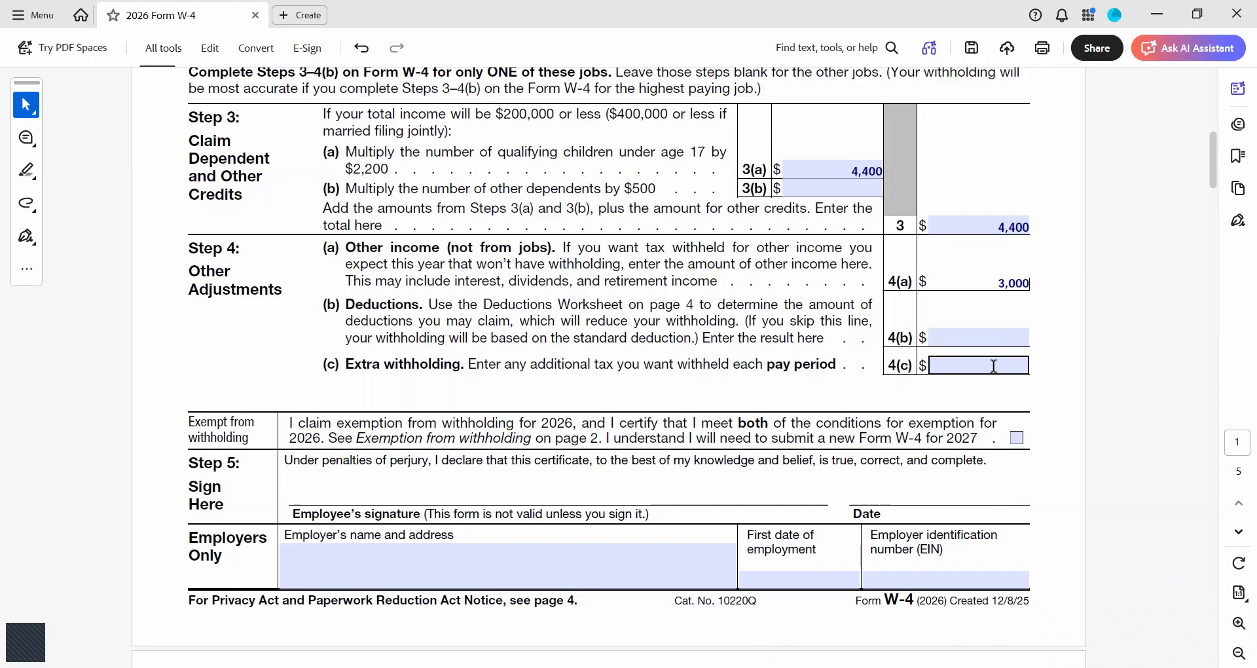
- Examine the signature area and the Employers Only fields at the end of the form's first page
scroll(699, 448, "down", 2)
left_click(668, 461)
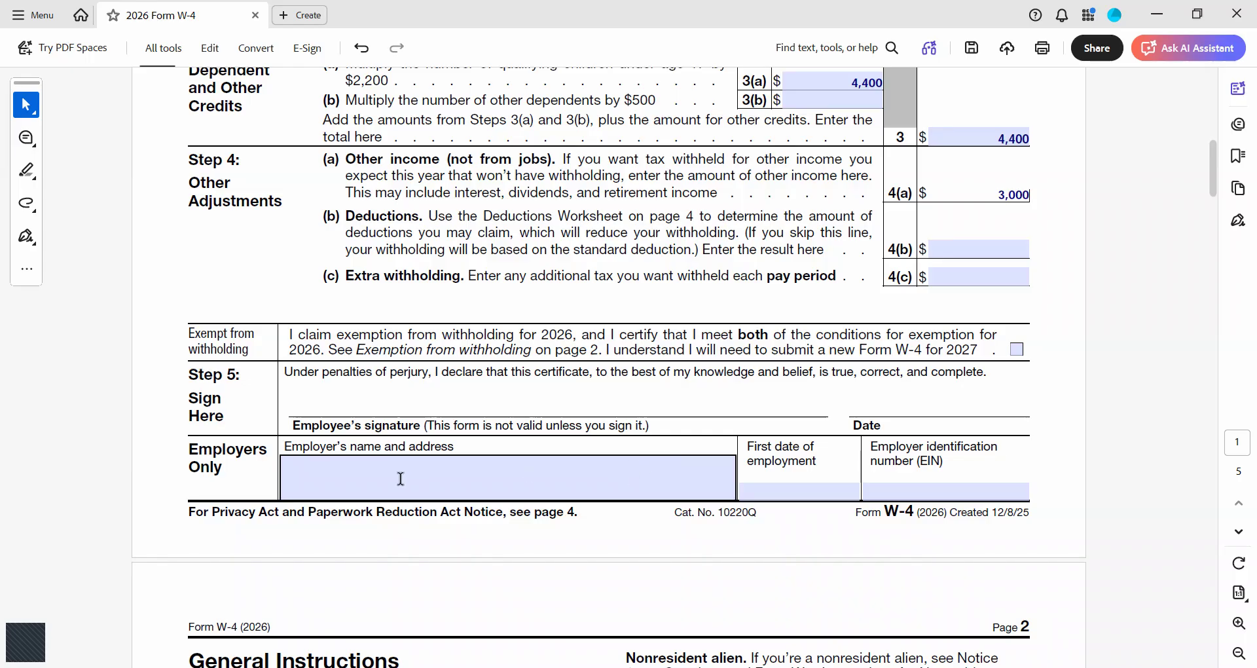
left_click(967, 493)
scroll(684, 491, "up", 1)
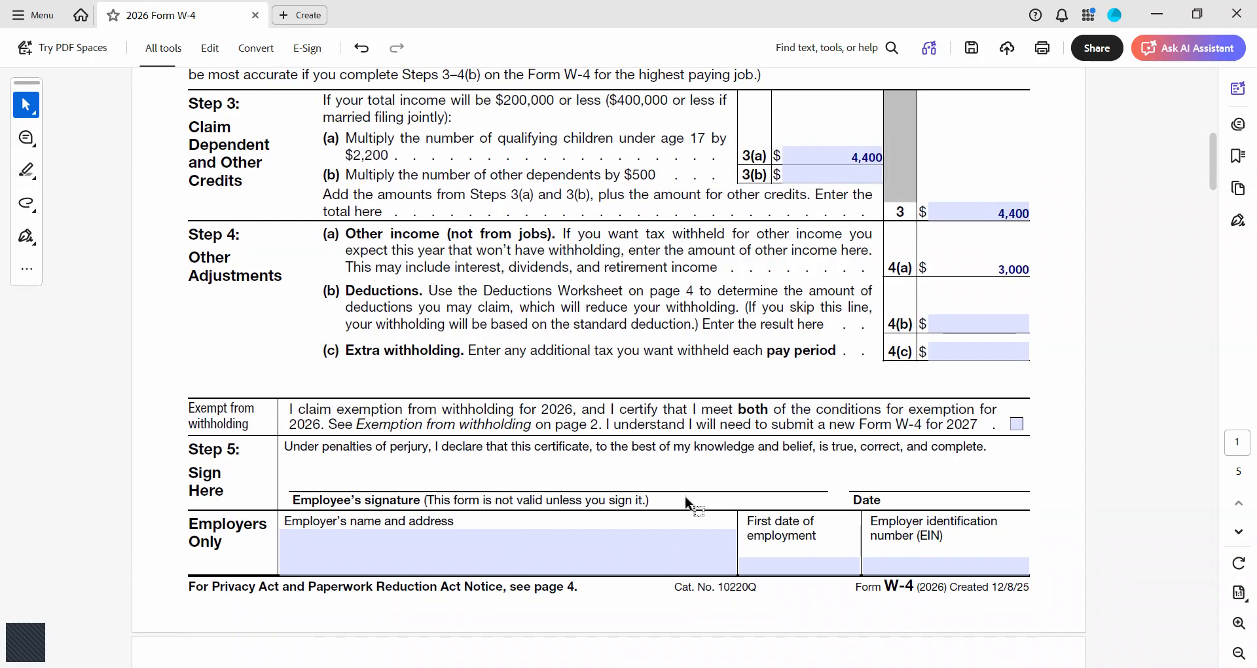
scroll(686, 503, "up", 1)
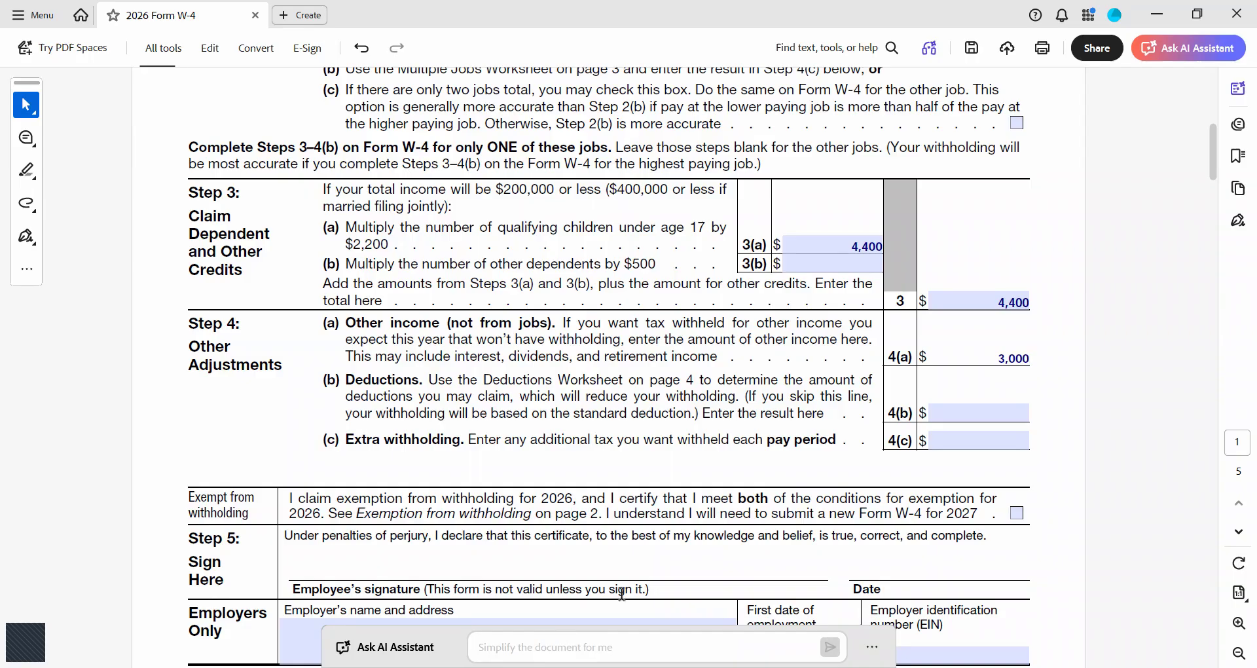
- Tick the 2026 exemption from withholding checkbox and clear it again
left_click(1018, 514)
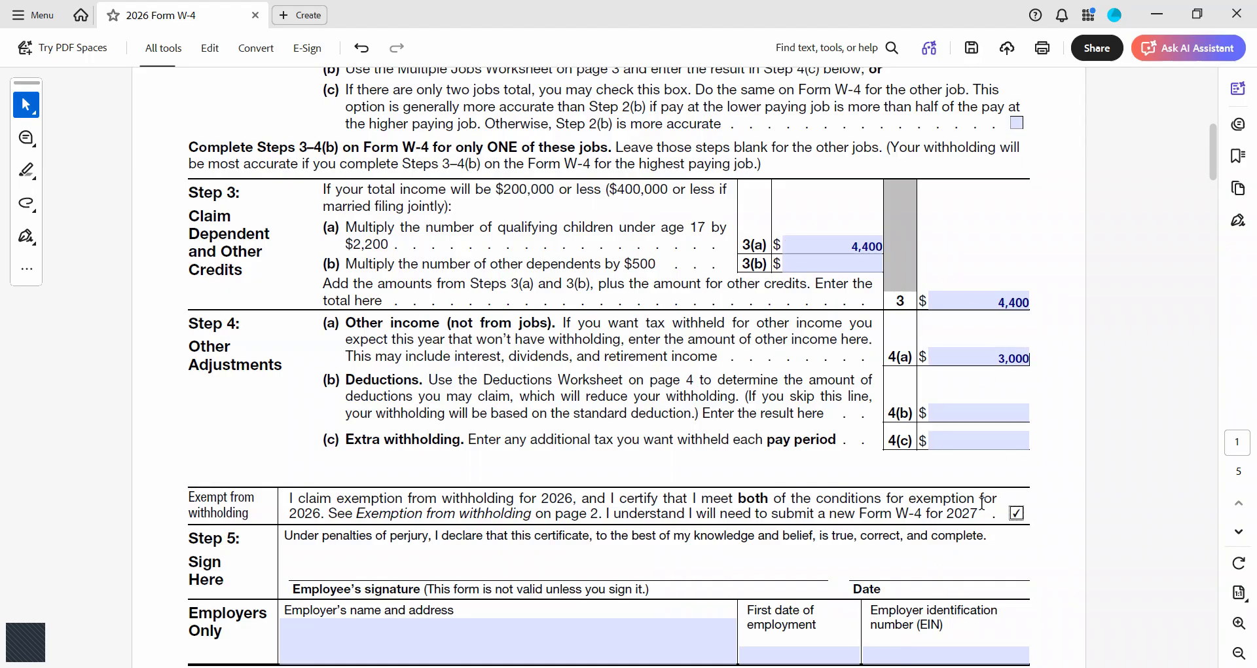
scroll(684, 515, "down", 2)
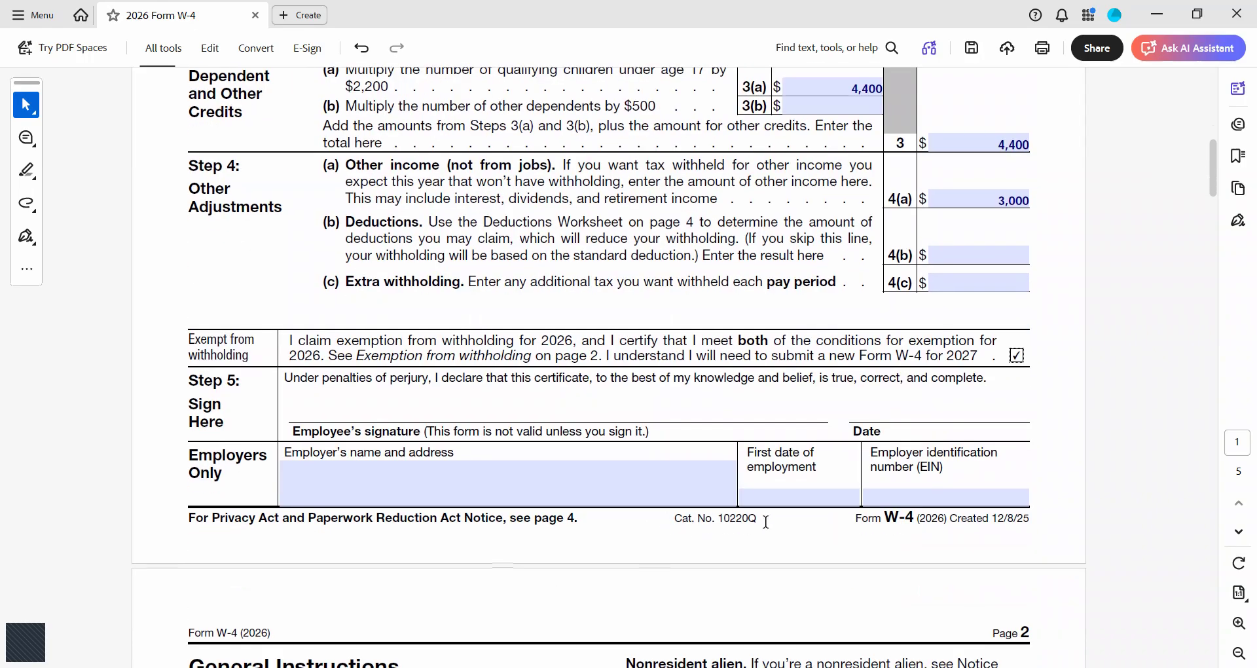
scroll(684, 516, "up", 2)
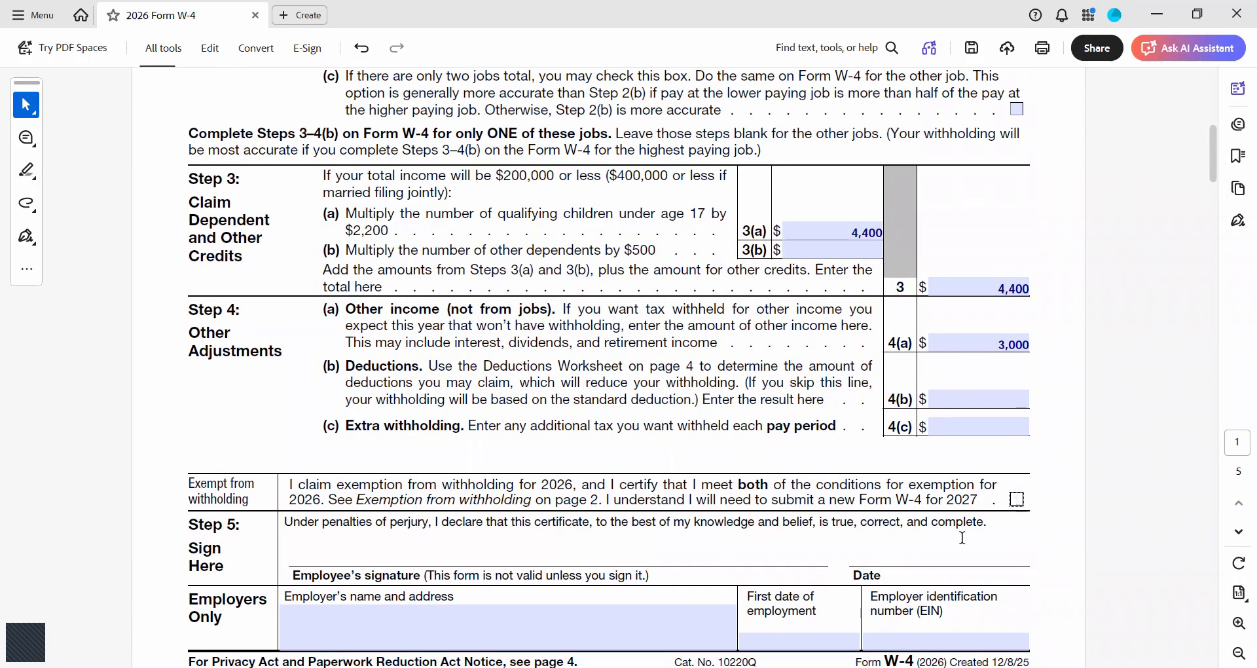
scroll(933, 562, "up", 7)
scroll(930, 559, "up", 1)
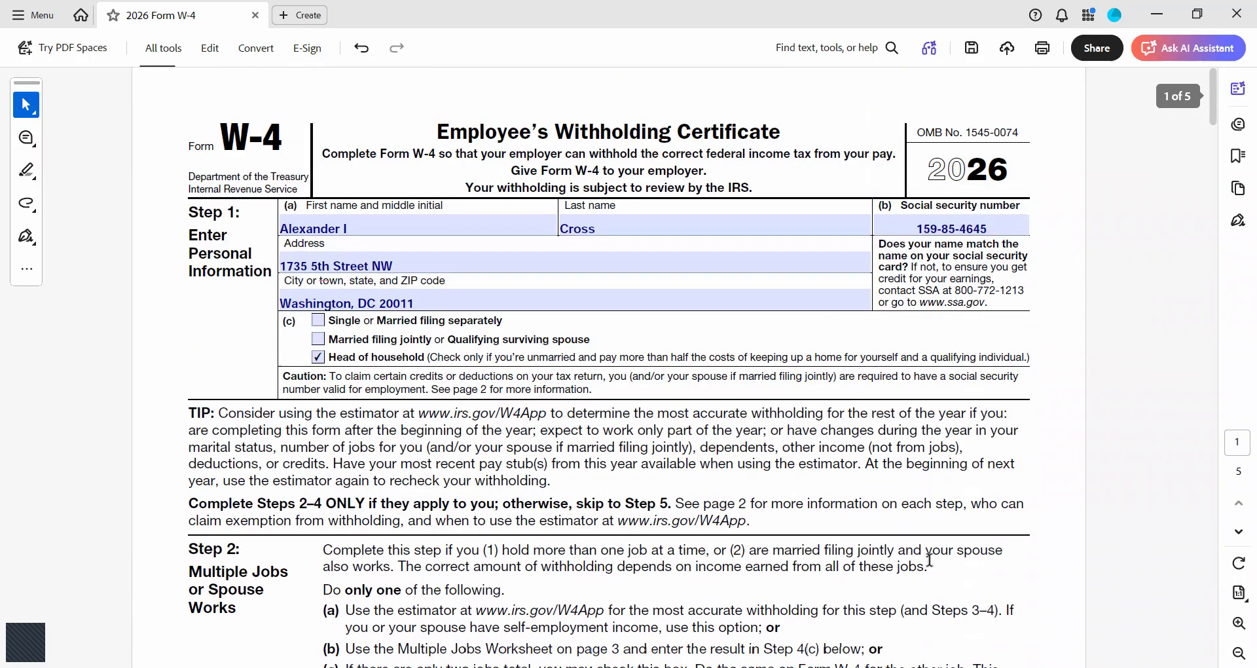